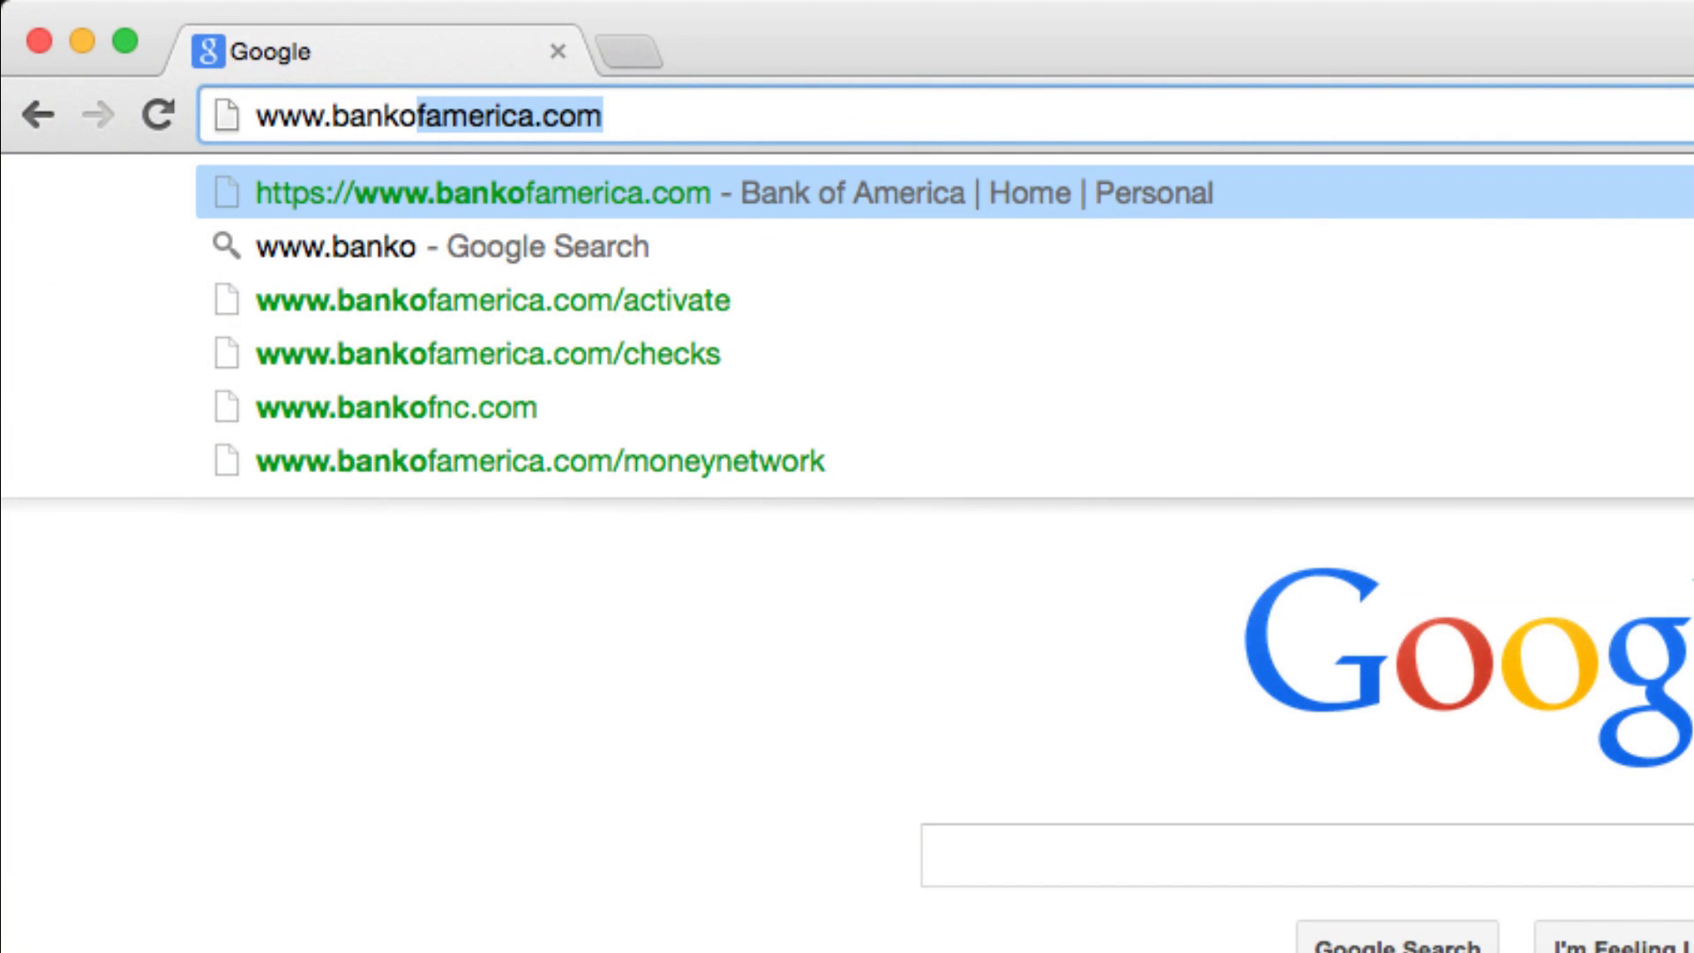
type("famerica")
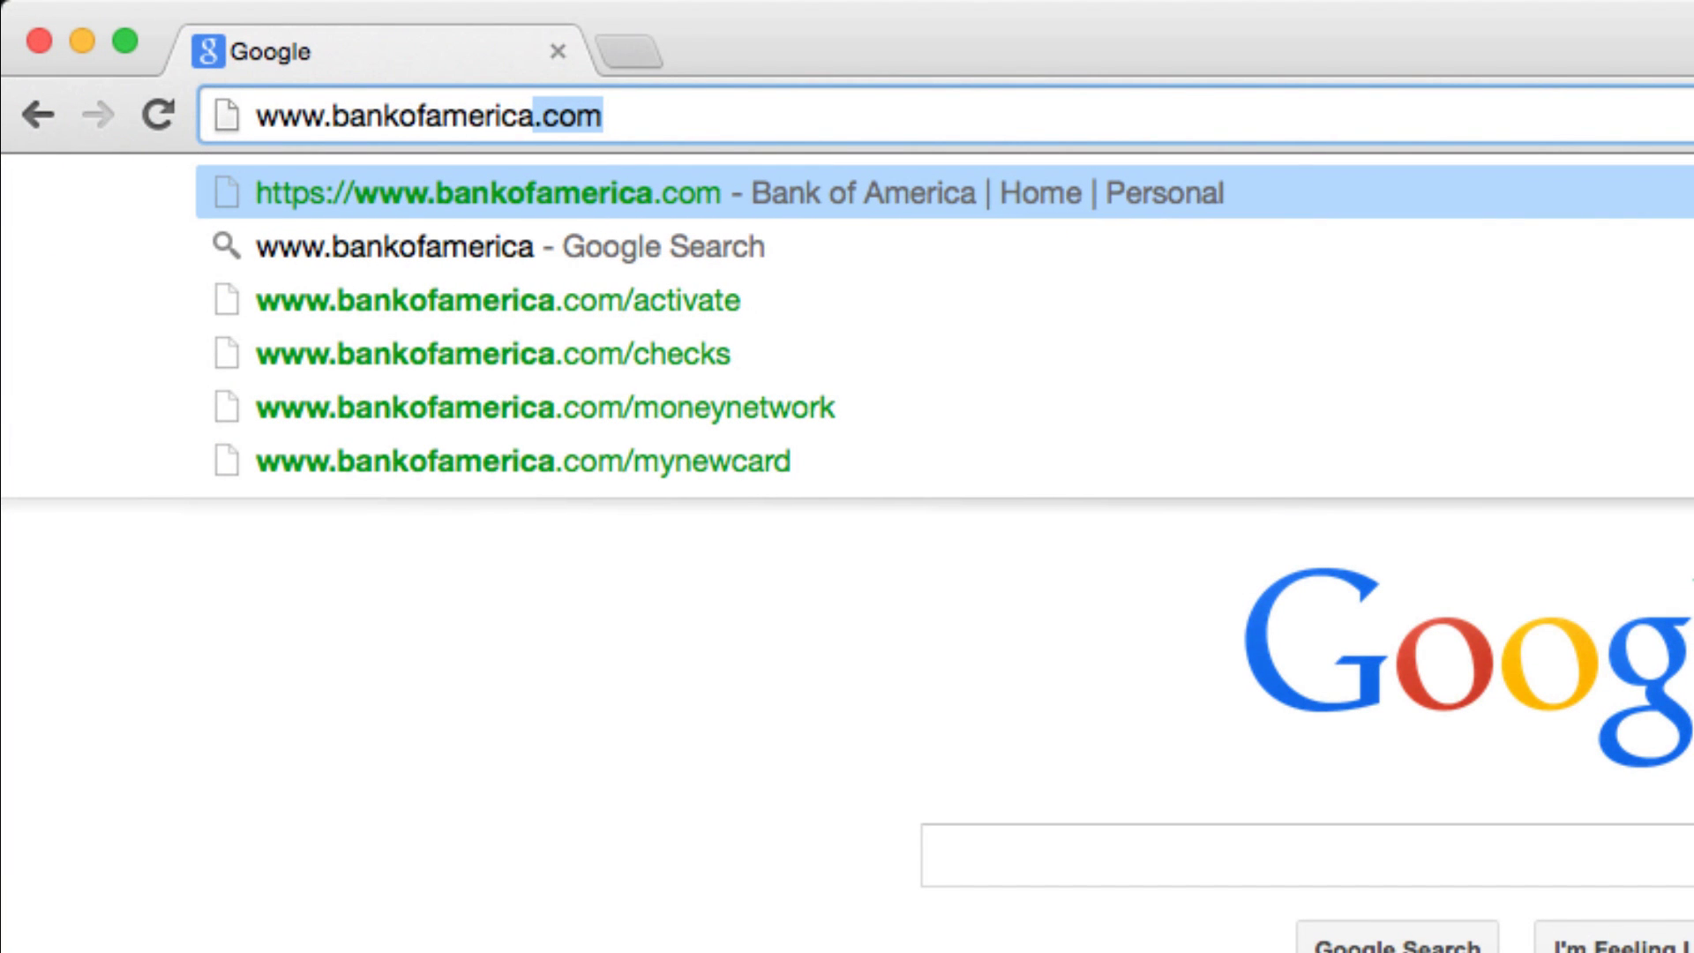
type(".com")
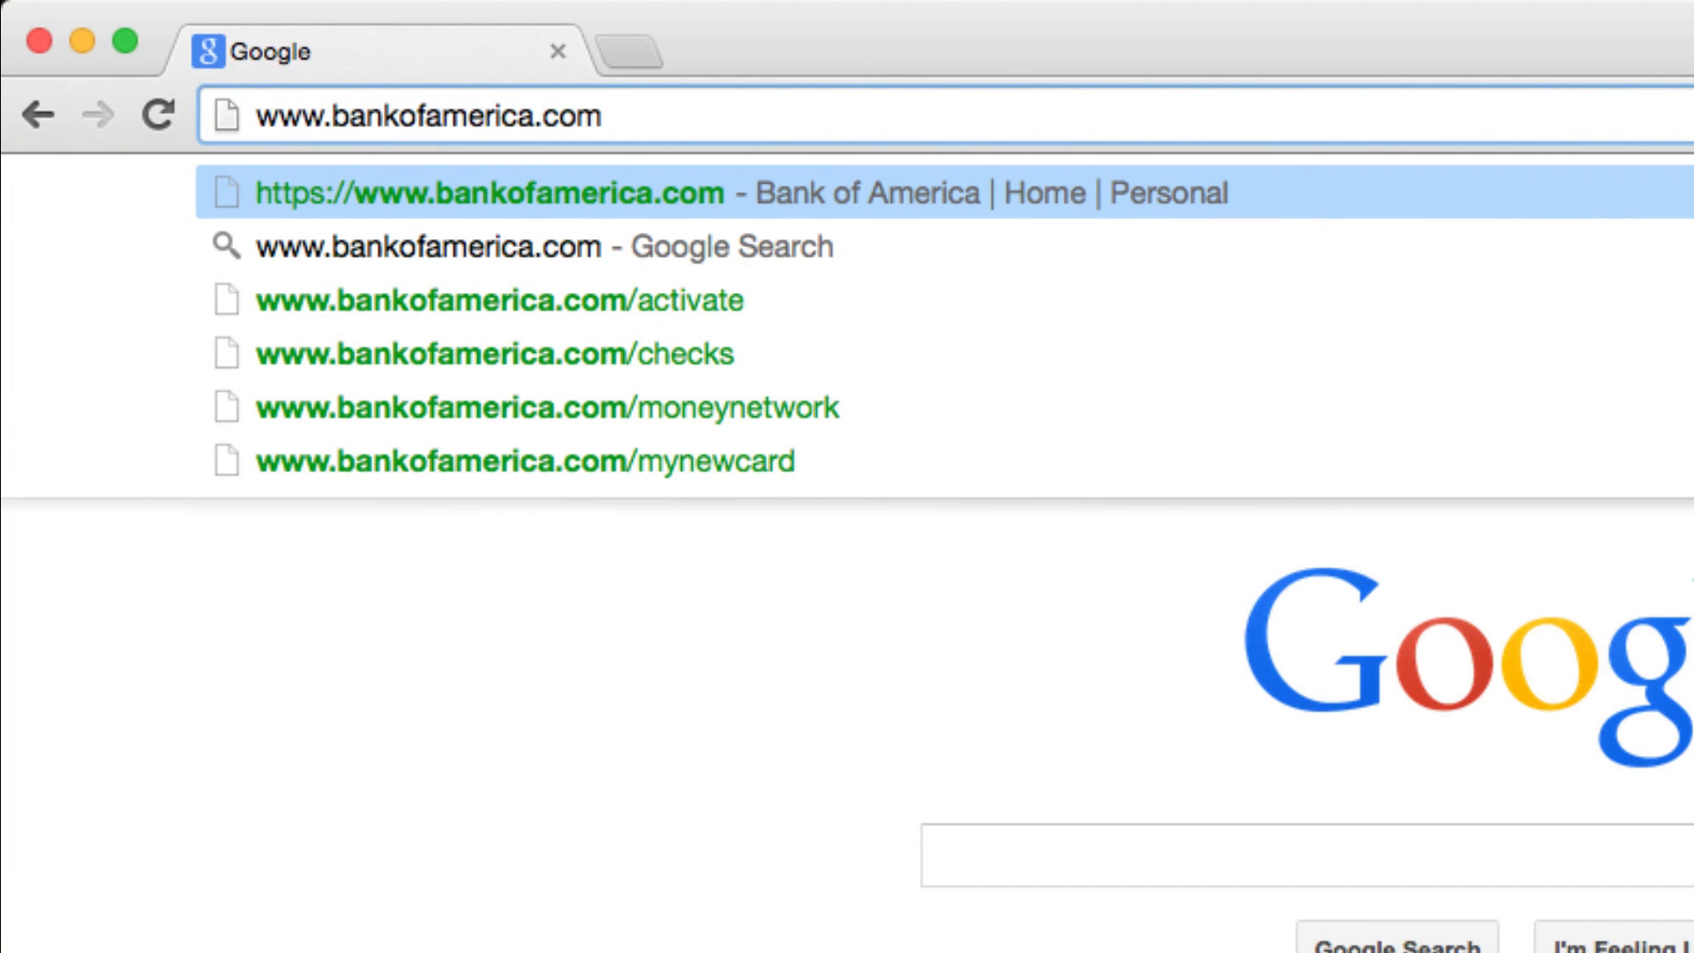